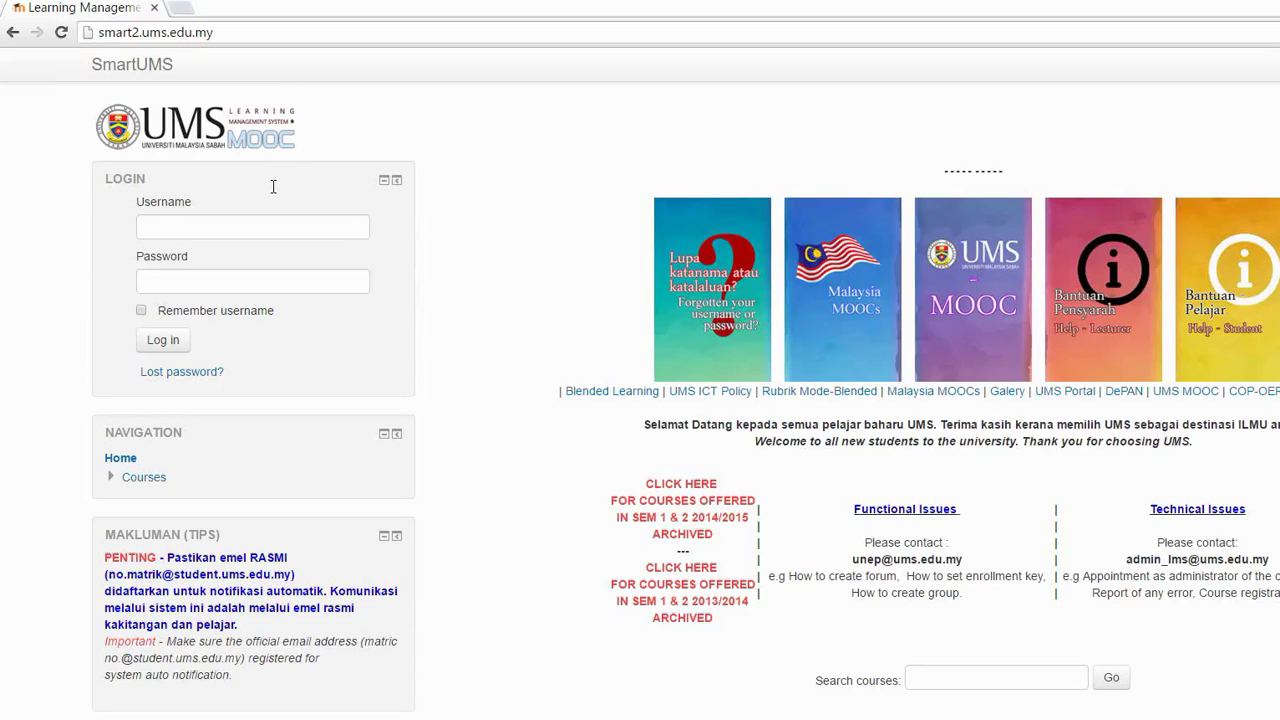
Log in to SmartUMS with the student's username and password
{"action": "key", "text": "Tab"}
{"action": "key", "text": "Down"}
{"action": "type", "text": "uz"}
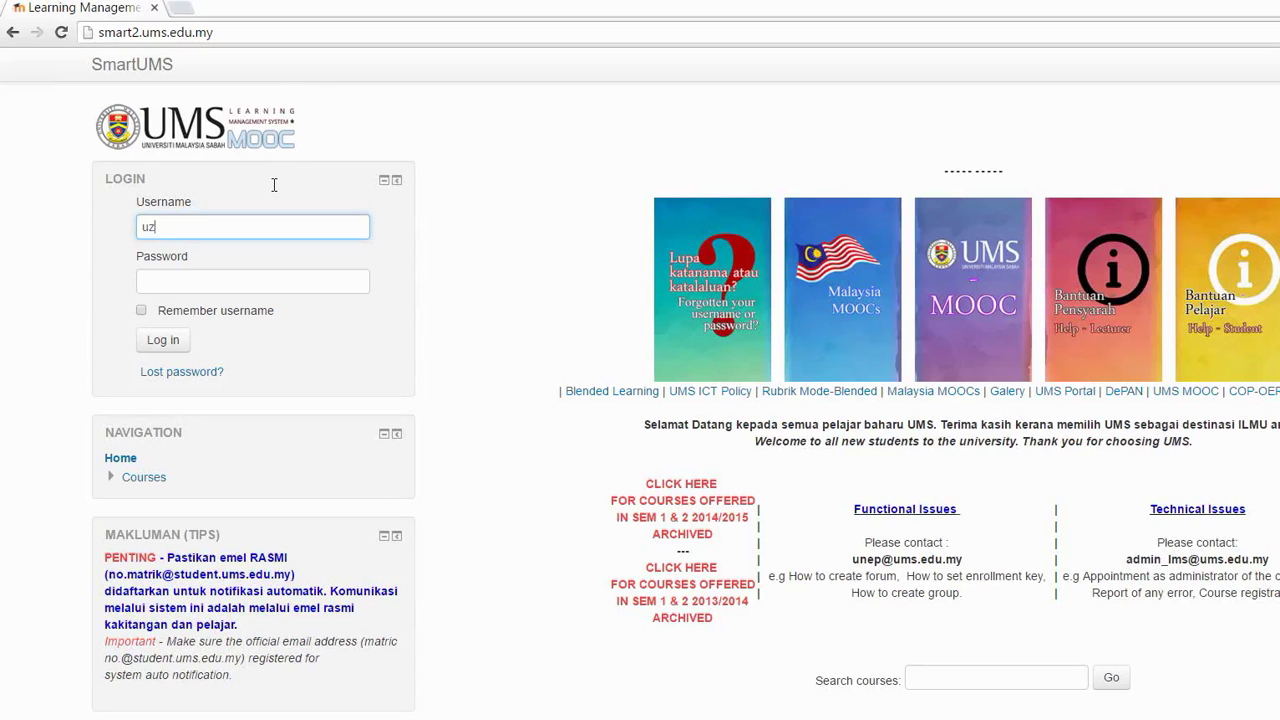
{"action": "type", "text": "air"}
{"action": "key", "text": "Tab"}
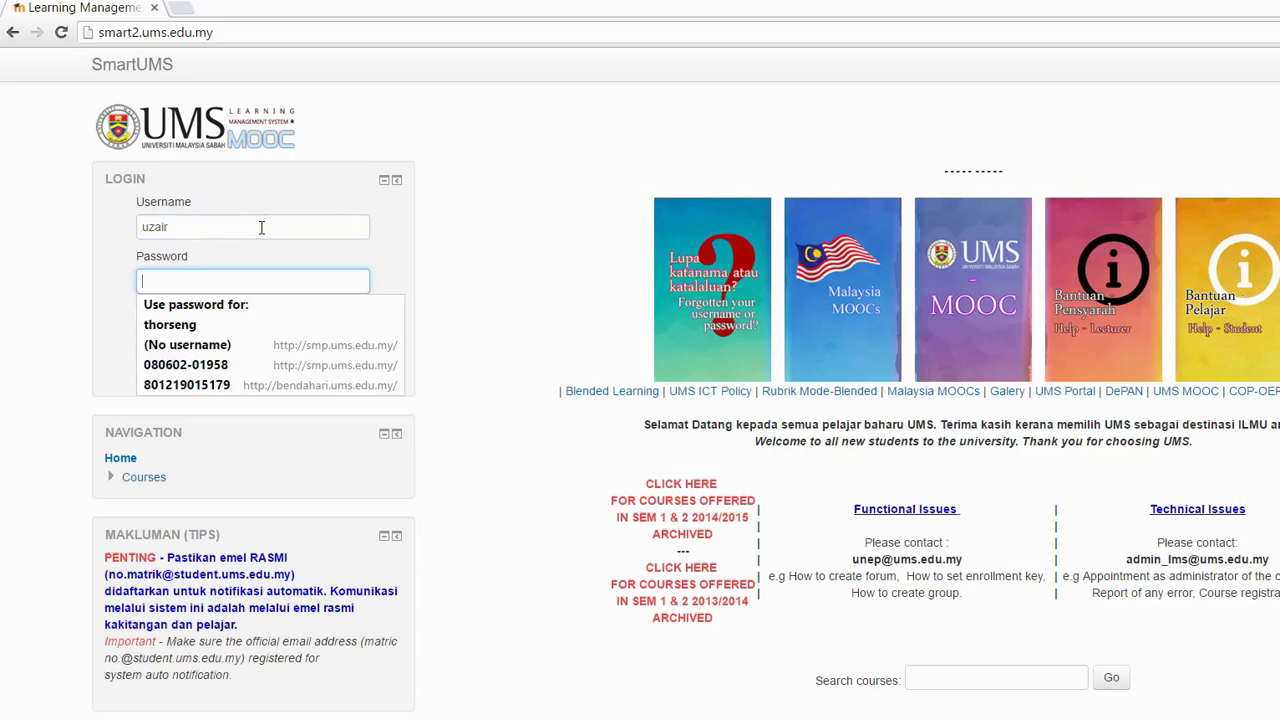
{"action": "type", "text": "••••••••"}
{"action": "left_click", "coordinate": [320, 191]}
{"action": "key", "text": "Return"}
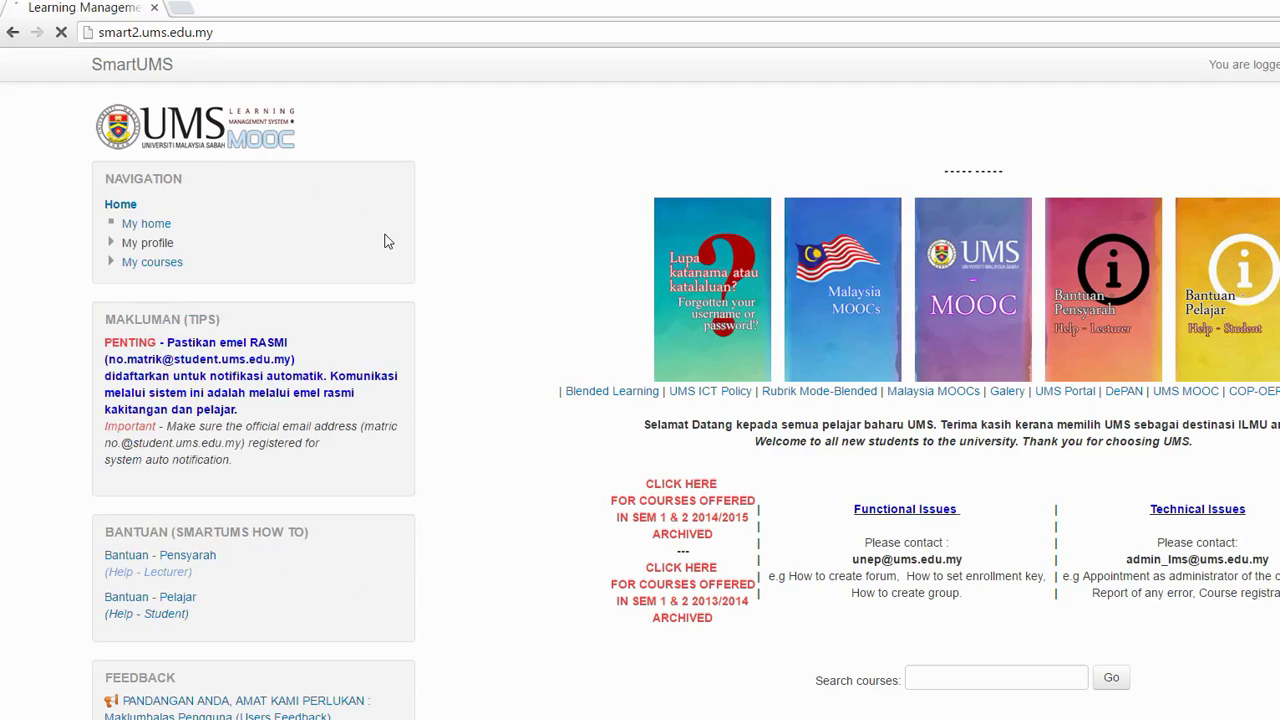
Open the 'Community of Practitioners For SmartUMS' course from My courses
{"action": "scroll", "coordinate": [548, 335], "scroll_direction": "down", "scroll_amount": 5}
{"action": "scroll", "coordinate": [548, 335], "scroll_direction": "down", "scroll_amount": 1}
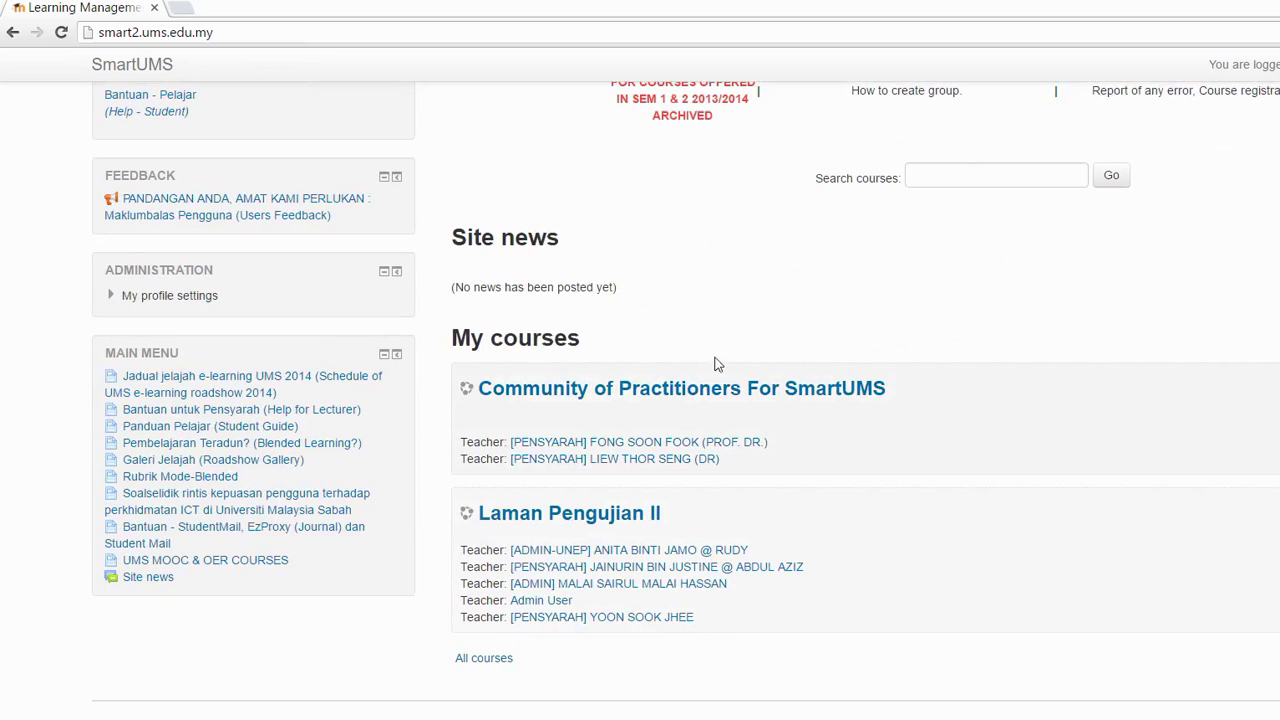
{"action": "left_click", "coordinate": [660, 316]}
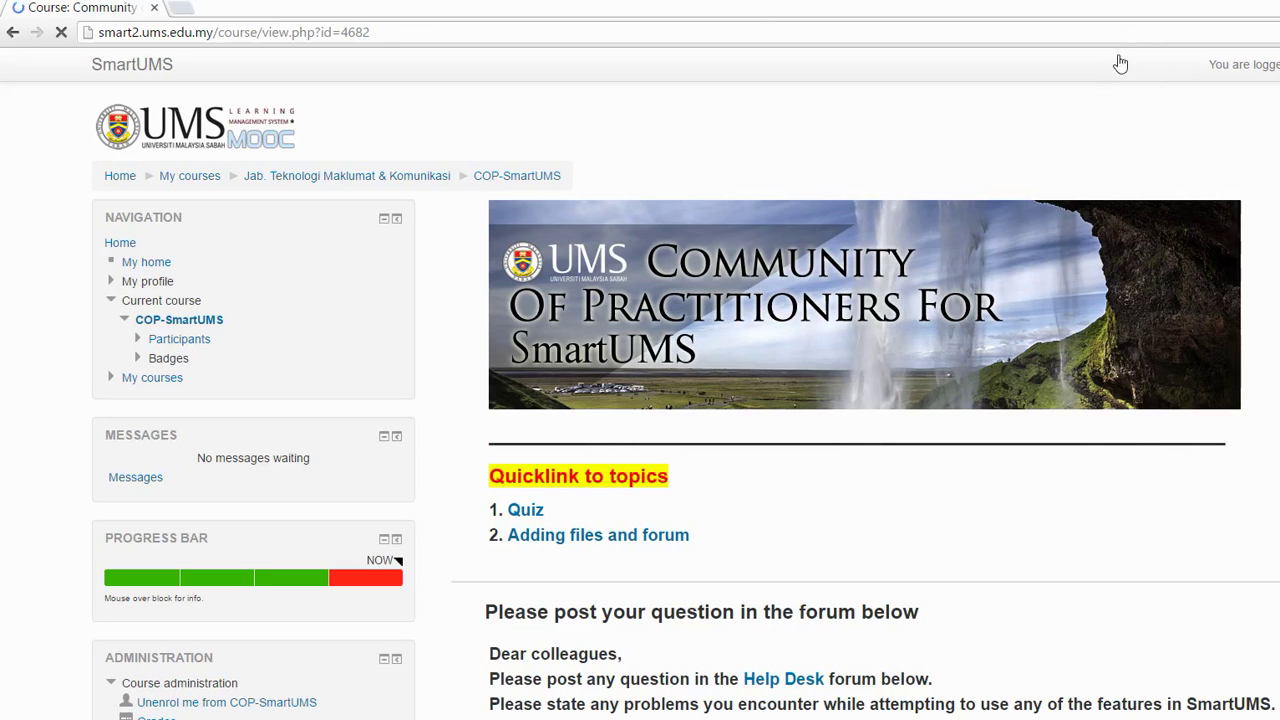
{"action": "scroll", "coordinate": [1011, 469], "scroll_direction": "down", "scroll_amount": 2}
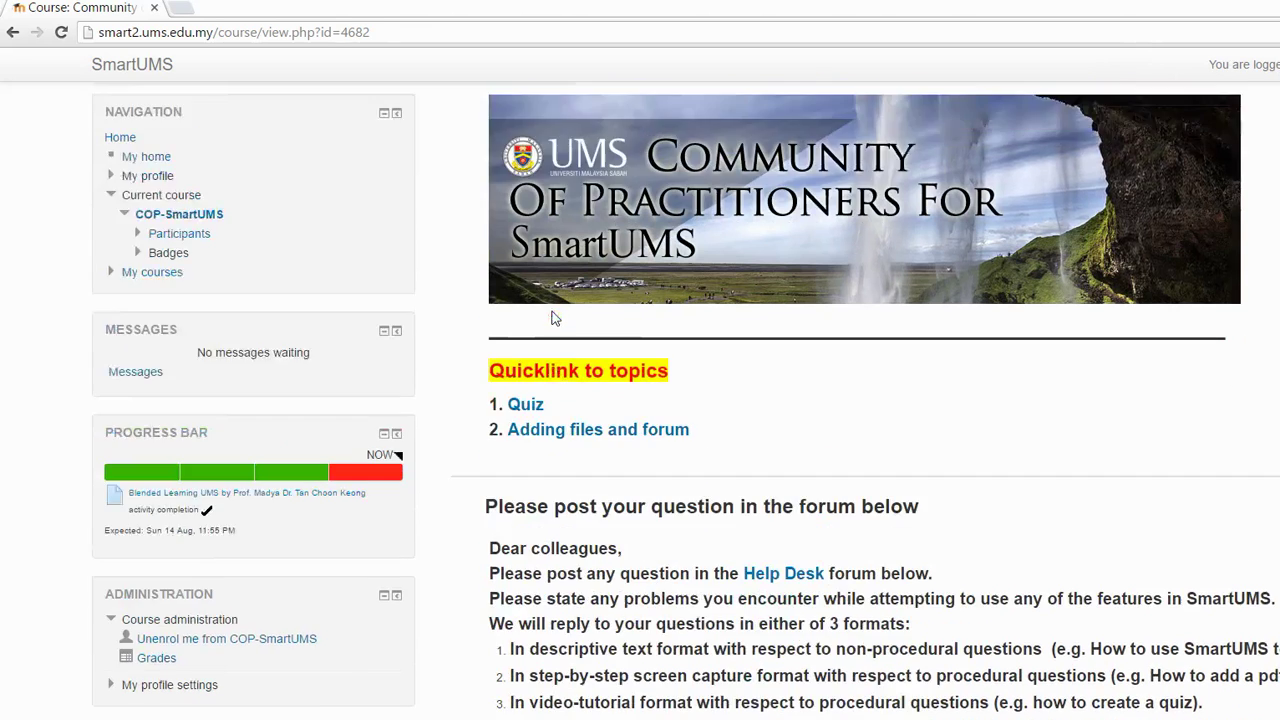
{"action": "scroll", "coordinate": [560, 310], "scroll_direction": "up", "scroll_amount": 2}
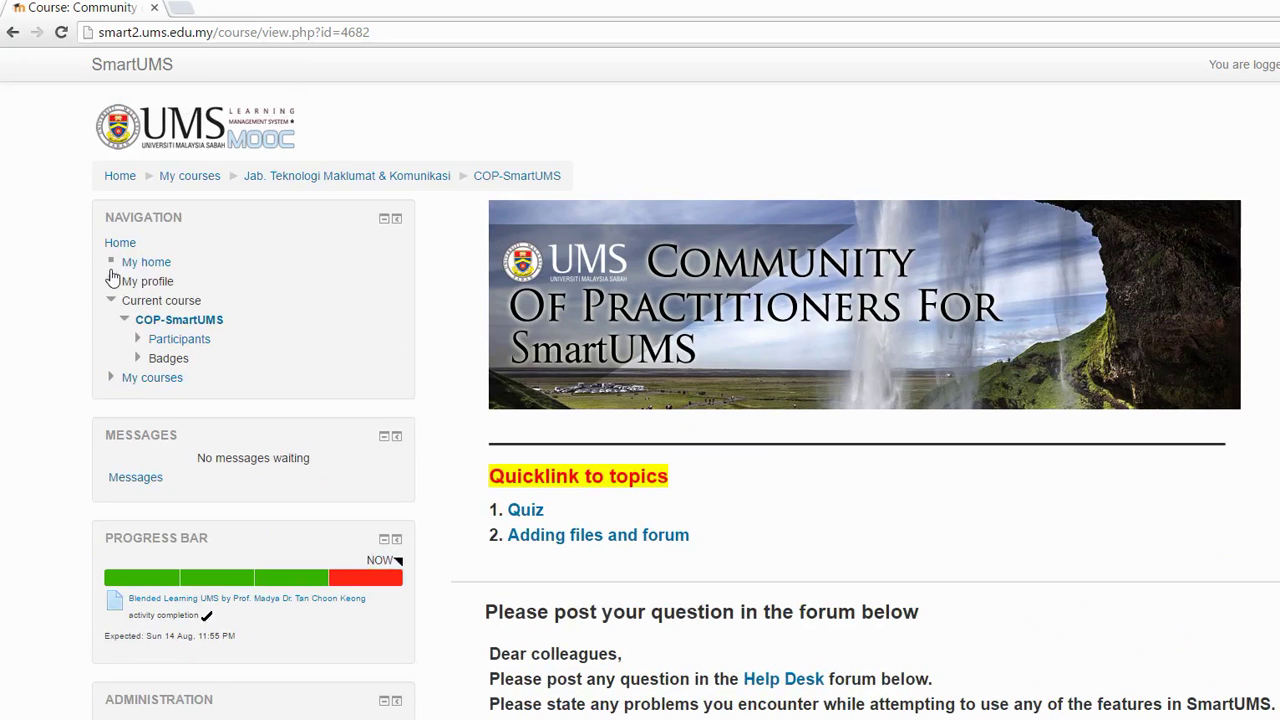
Find the lecturer in the course Participants list and open a message to them from their profile
{"action": "left_click", "coordinate": [113, 276]}
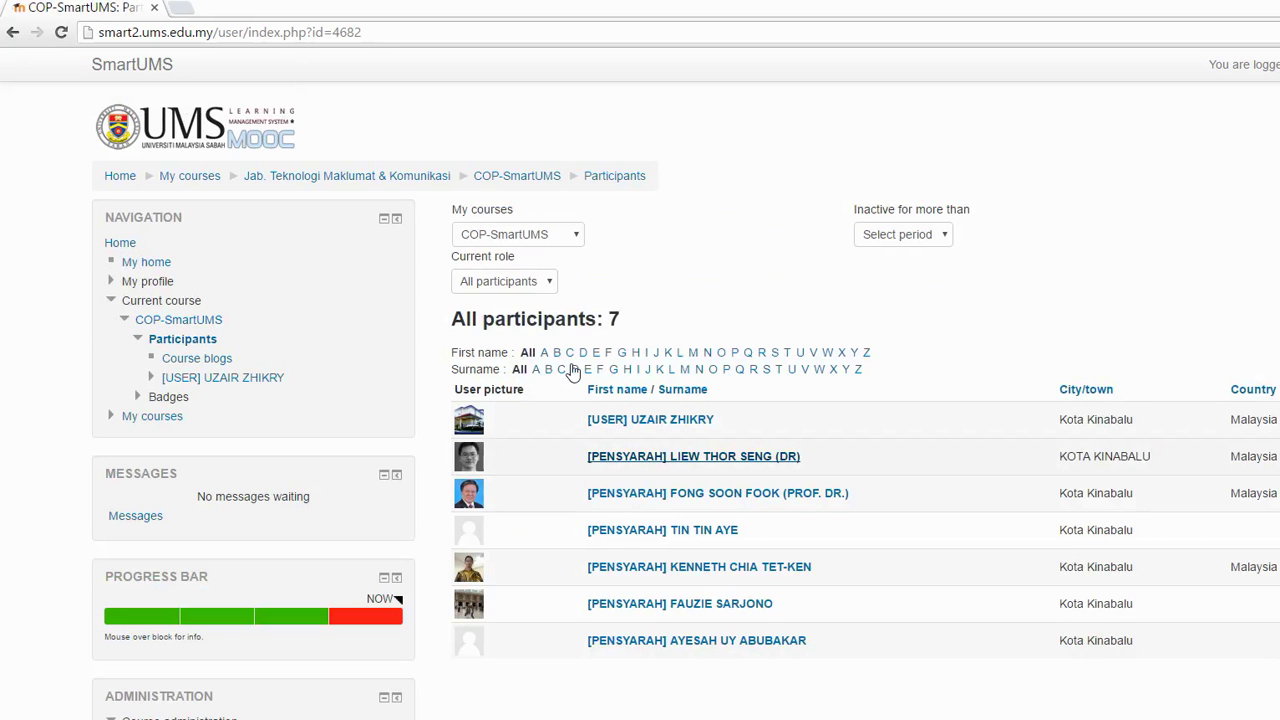
{"action": "left_click", "coordinate": [574, 369]}
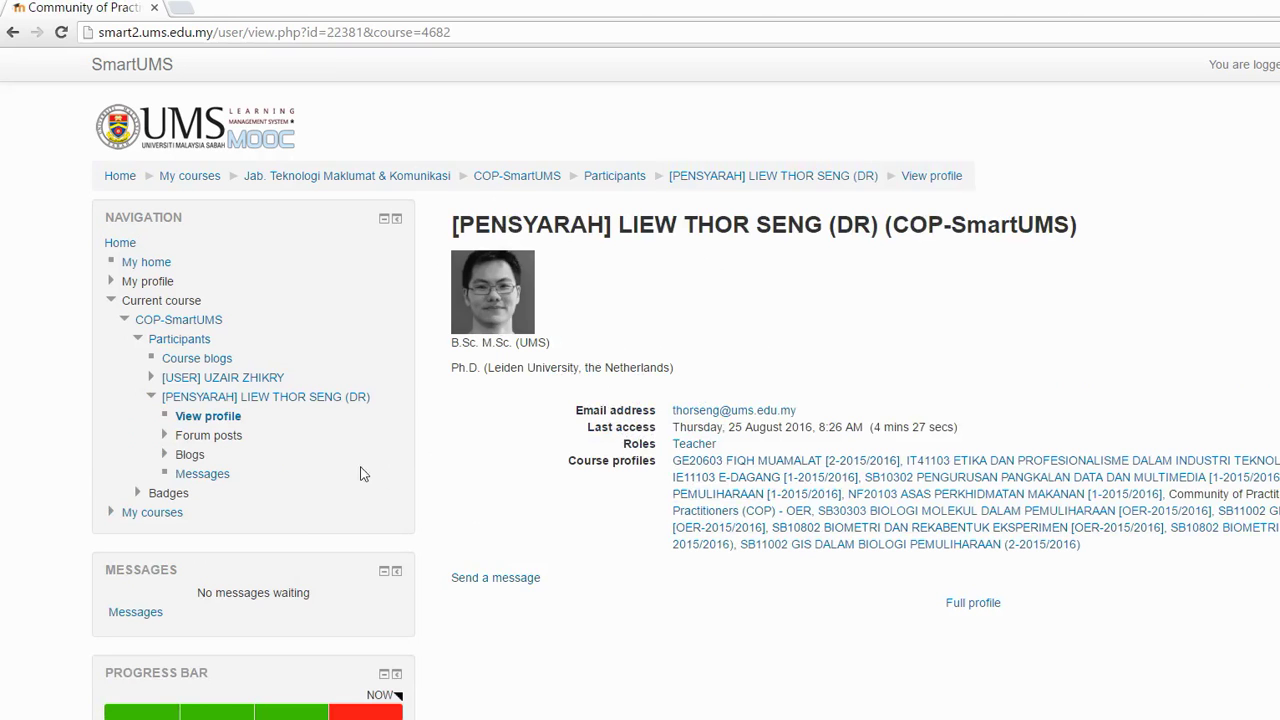
{"action": "left_click_drag", "start_coordinate": [540, 579], "coordinate": [350, 462]}
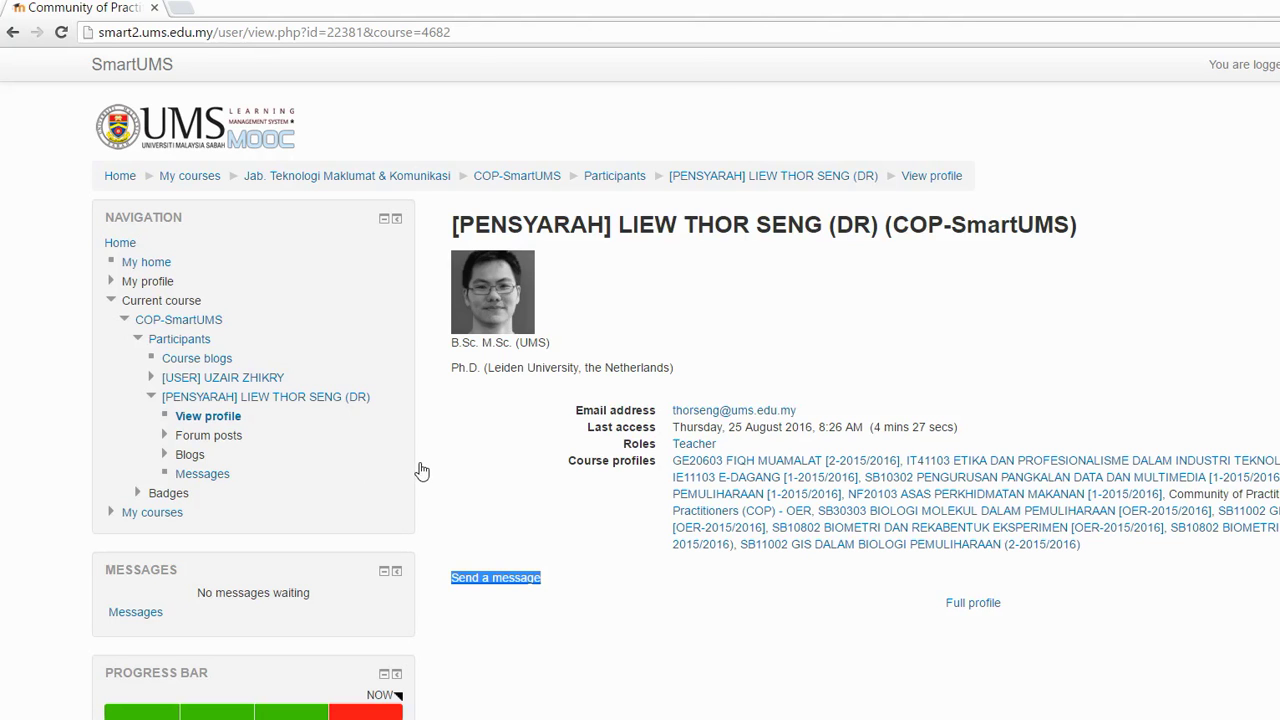
{"action": "key", "text": "F5"}
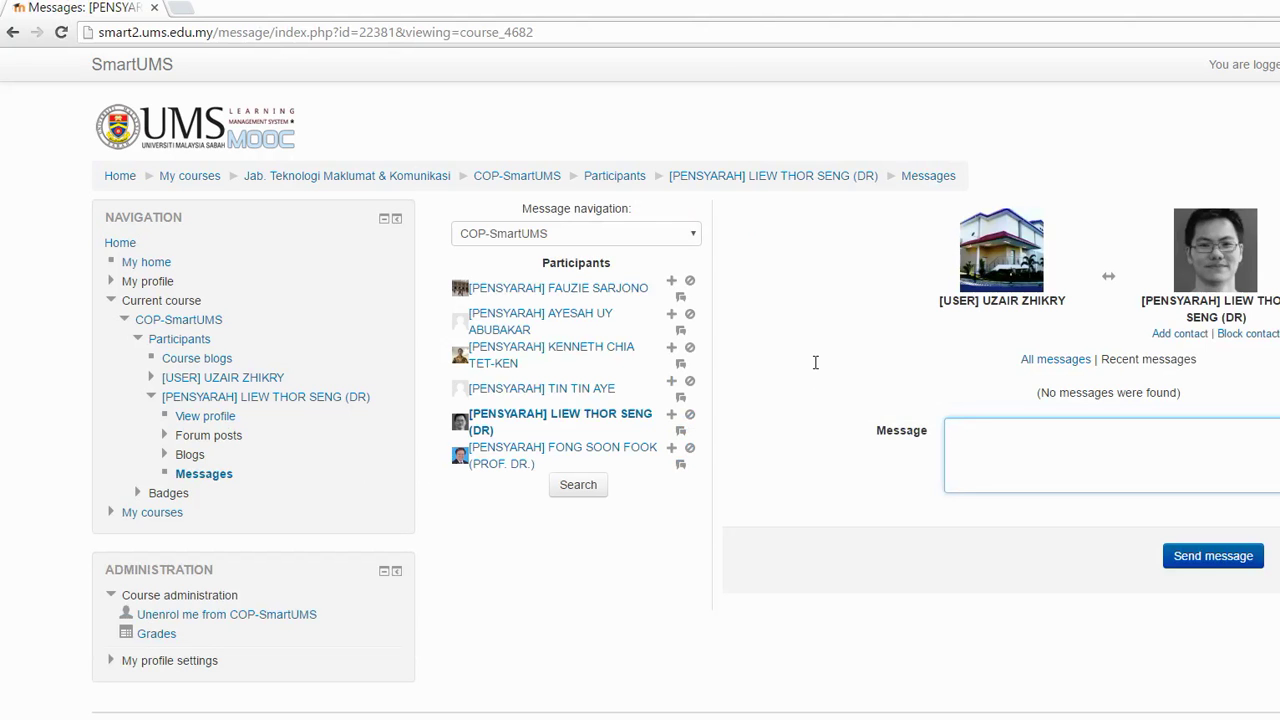
Send the lecturer the message 'where is the class for tomorrow?'
{"action": "type", "text": "where is the class"}
{"action": "key", "text": "BackSpace"}
{"action": "type", "text": "for tomorrow"}
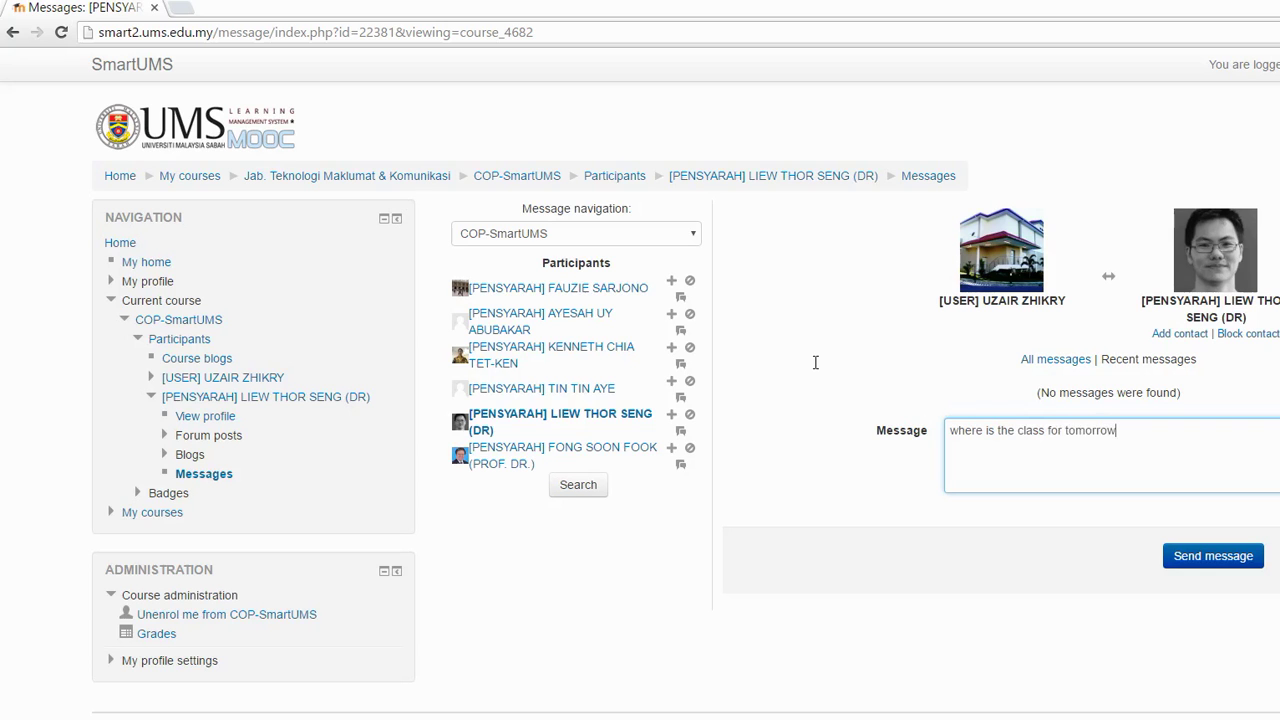
{"action": "type", "text": "?"}
{"action": "key", "text": "Tab"}
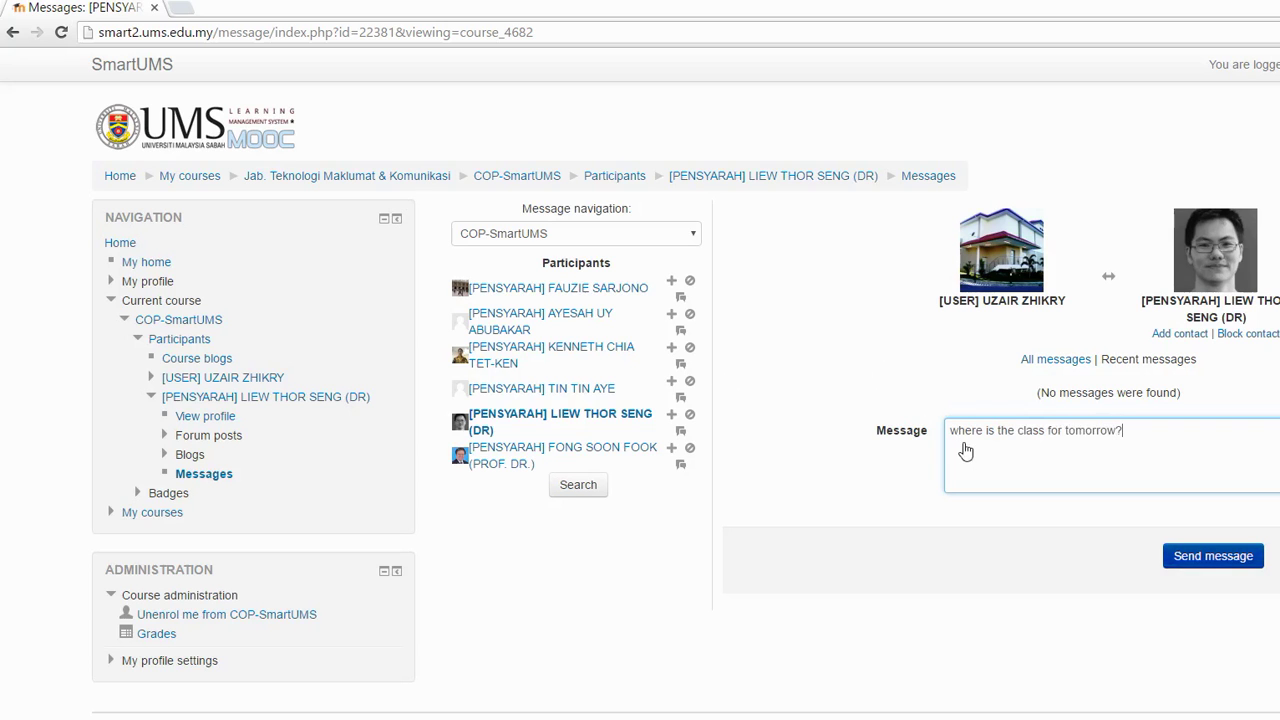
{"action": "key", "text": "Return"}
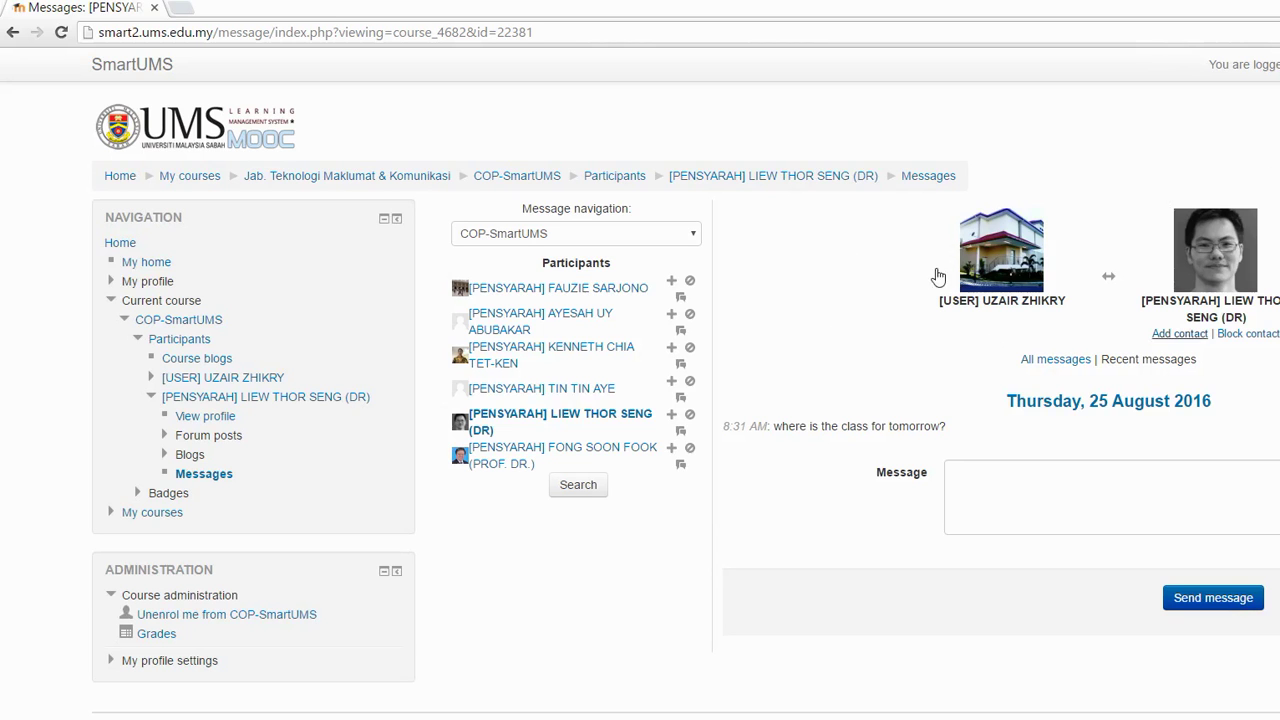
Log out of the student account and log in with the lecturer's saved username
{"action": "left_click", "coordinate": [1176, 56]}
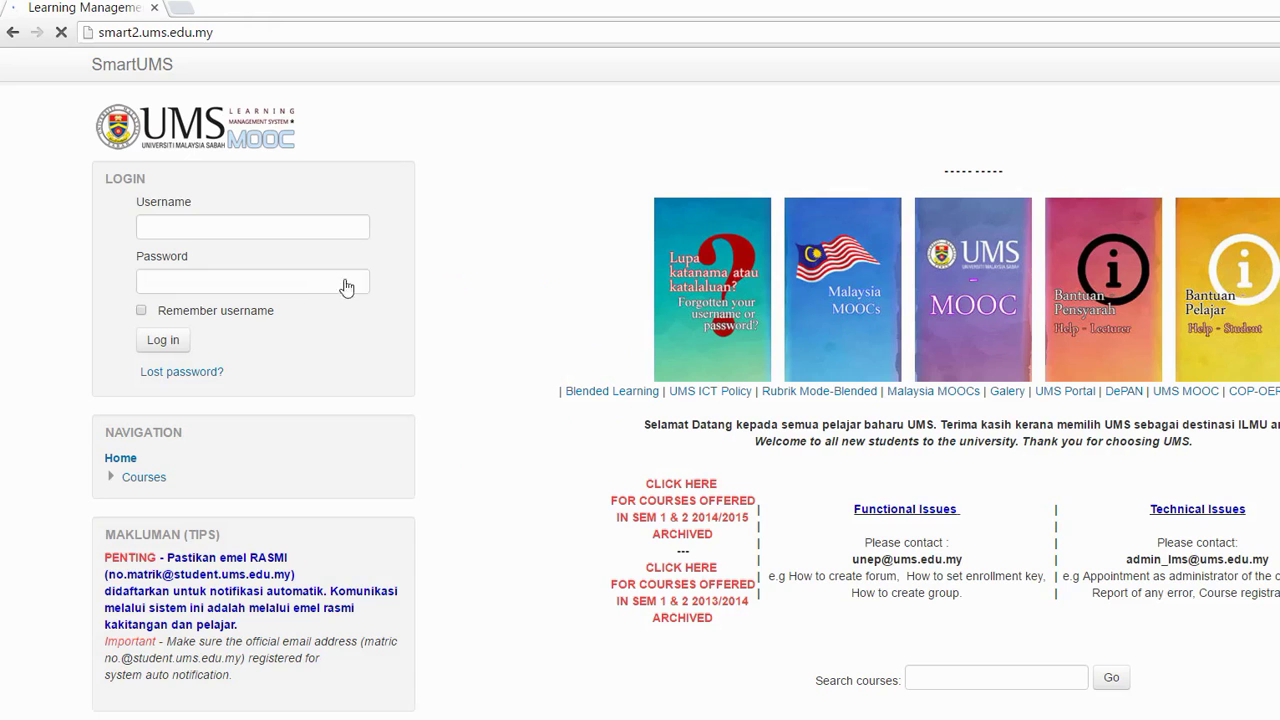
{"action": "double_click", "coordinate": [165, 227]}
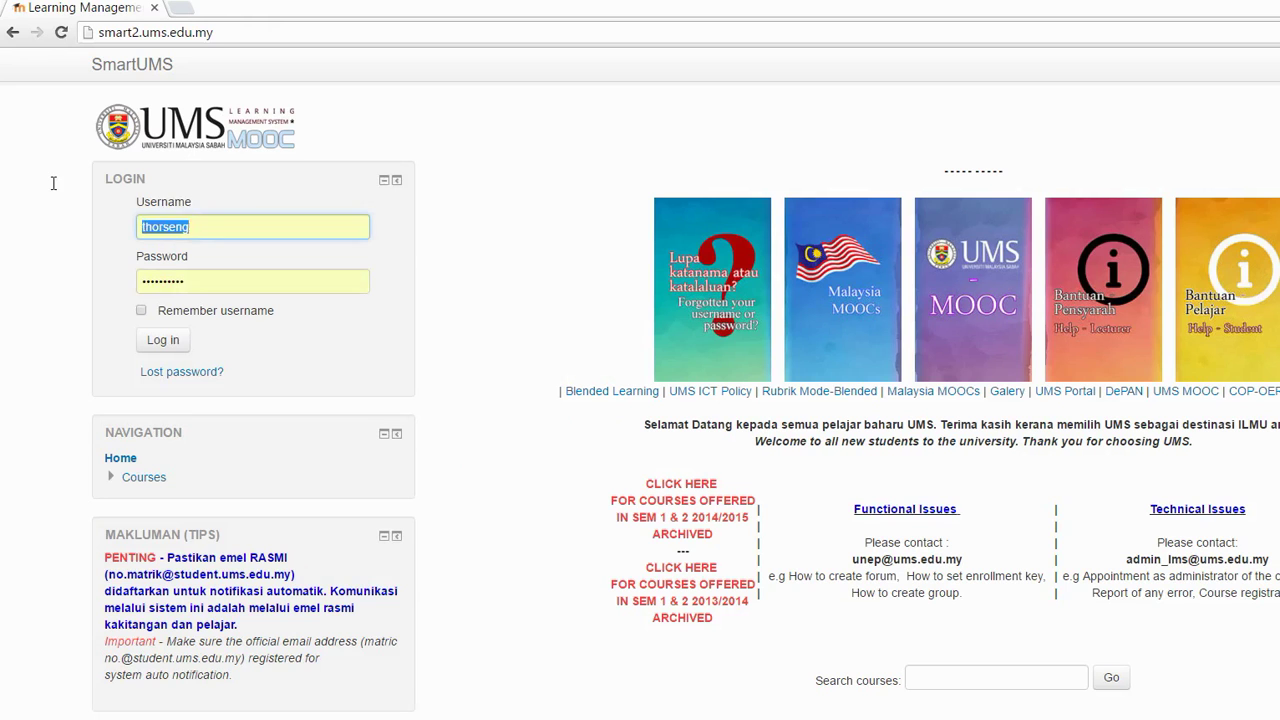
{"action": "left_click", "coordinate": [305, 256]}
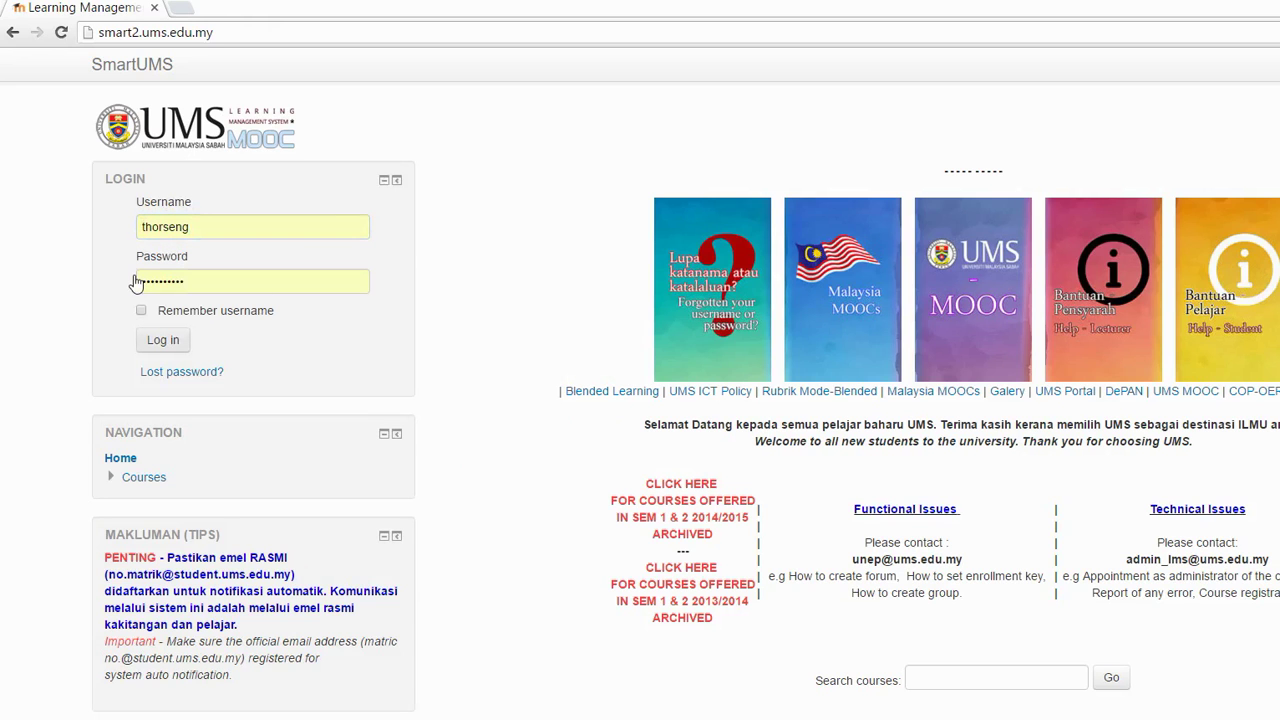
{"action": "key", "text": "Return"}
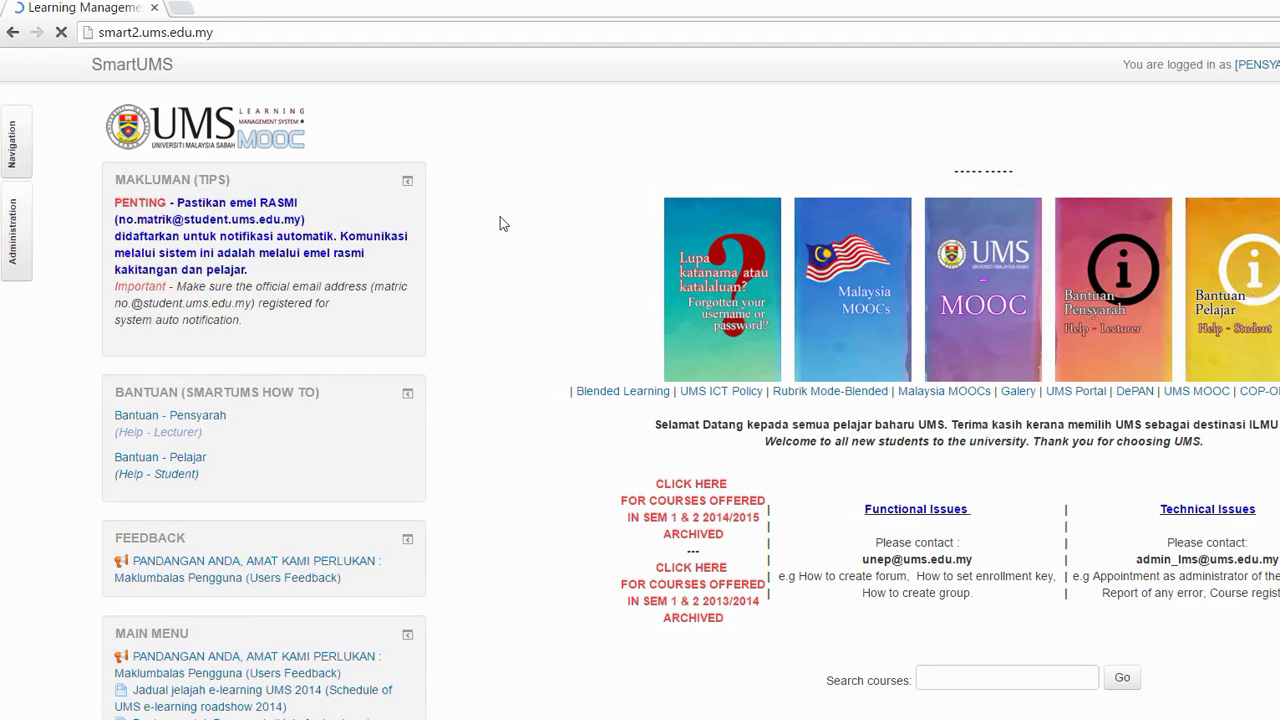
Zoom the lecturer's home page in two steps and scroll to the course list
{"action": "scroll", "coordinate": [677, 283], "scroll_direction": "down", "scroll_amount": 15}
{"action": "scroll", "coordinate": [760, 276], "scroll_direction": "down", "scroll_amount": 3}
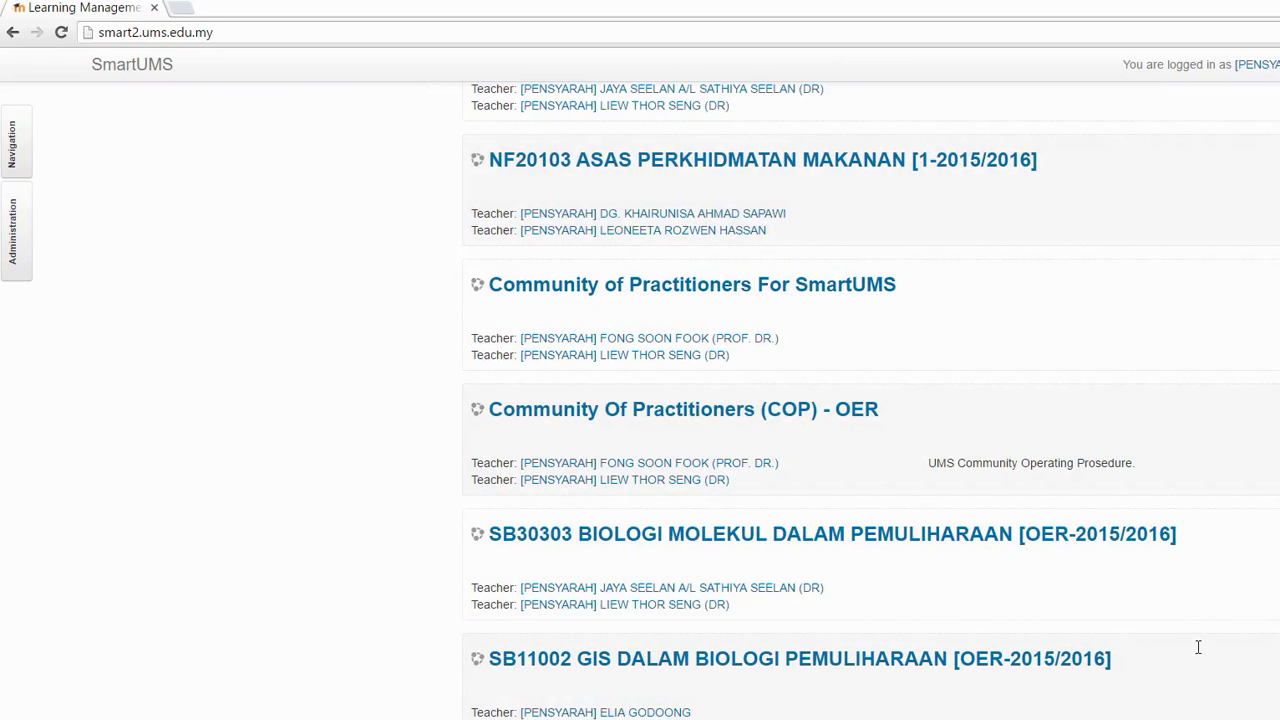
{"action": "key", "text": "ctrl+plus"}
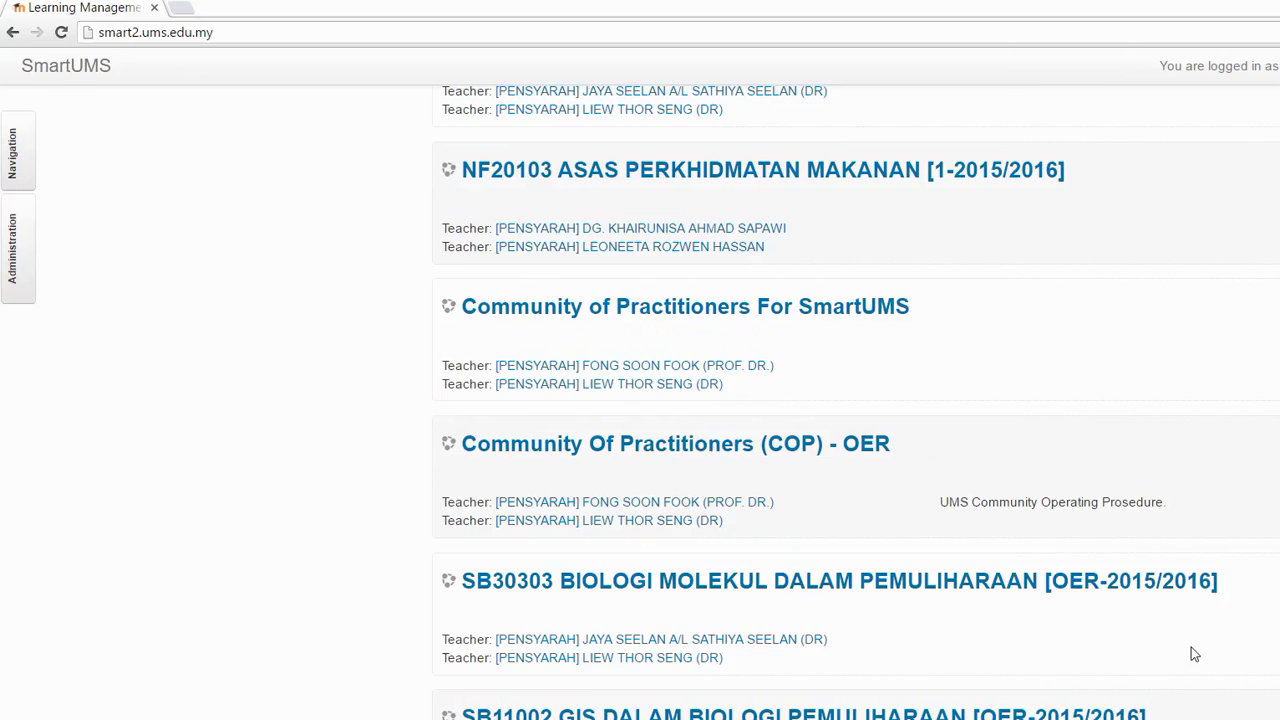
{"action": "key", "text": "ctrl+plus"}
{"action": "scroll", "coordinate": [1150, 626], "scroll_direction": "down", "scroll_amount": 1}
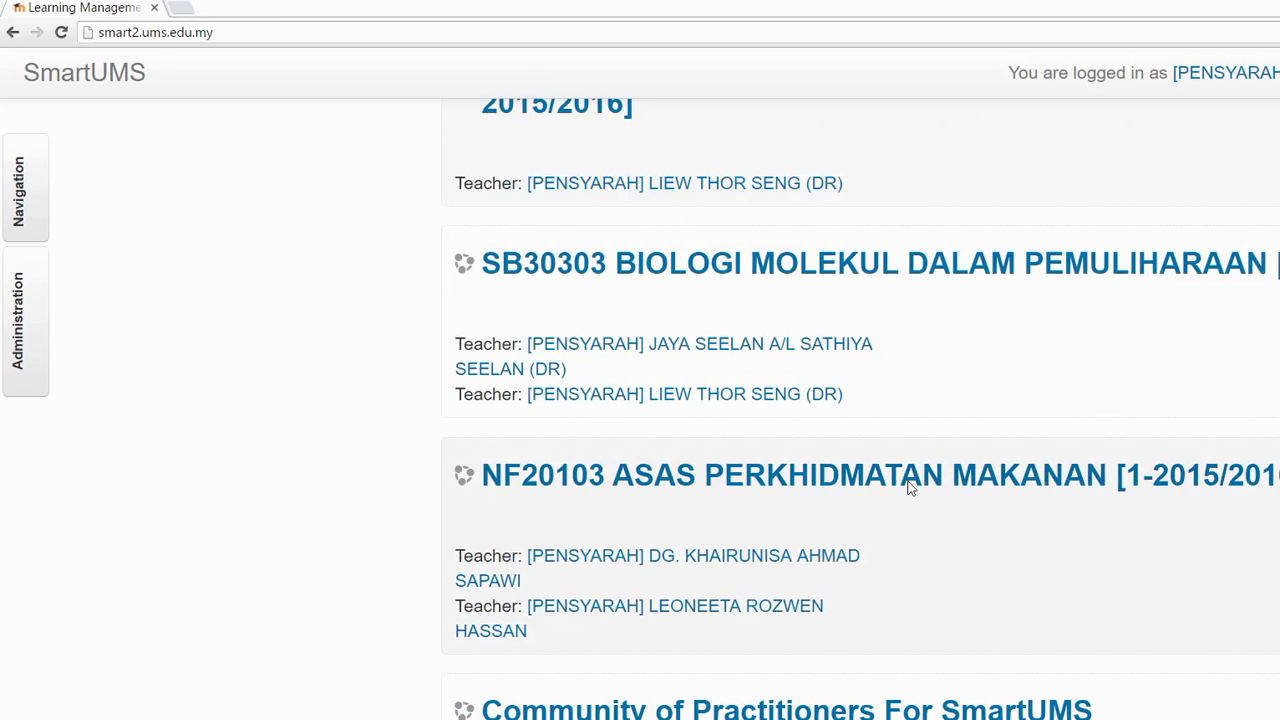
{"action": "scroll", "coordinate": [910, 487], "scroll_direction": "up", "scroll_amount": 1}
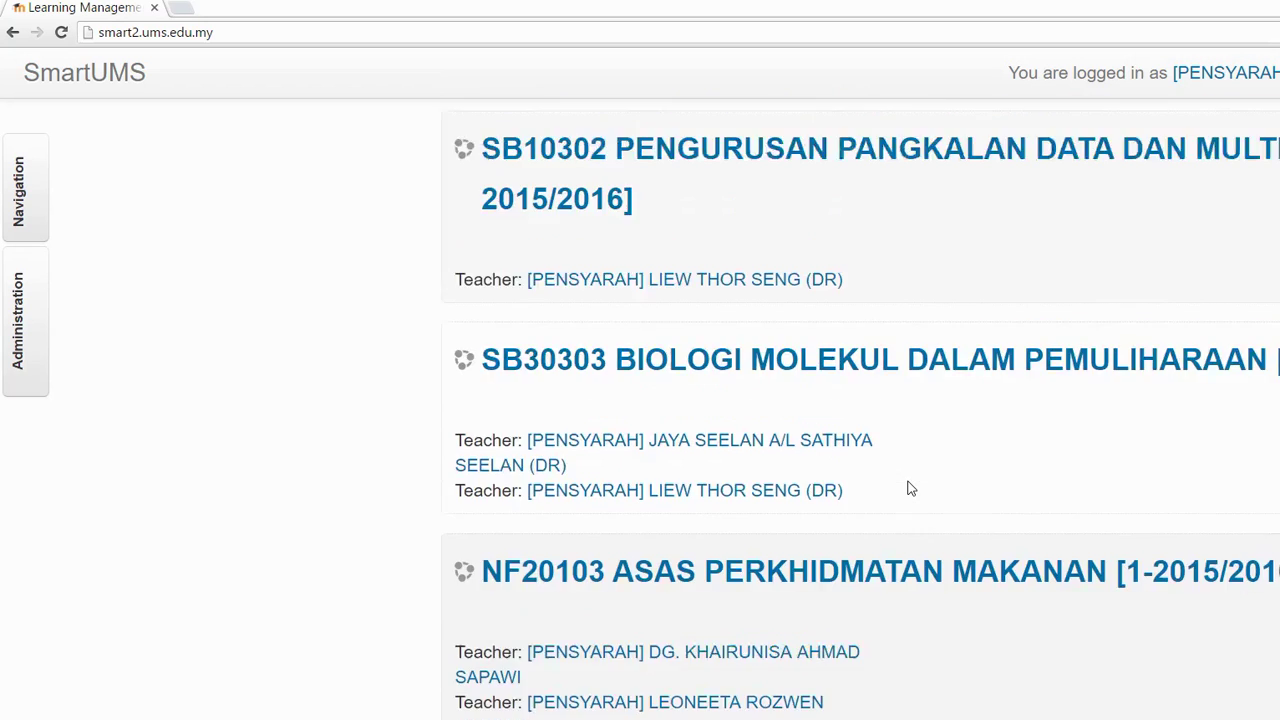
{"action": "scroll", "coordinate": [909, 486], "scroll_direction": "down", "scroll_amount": 3}
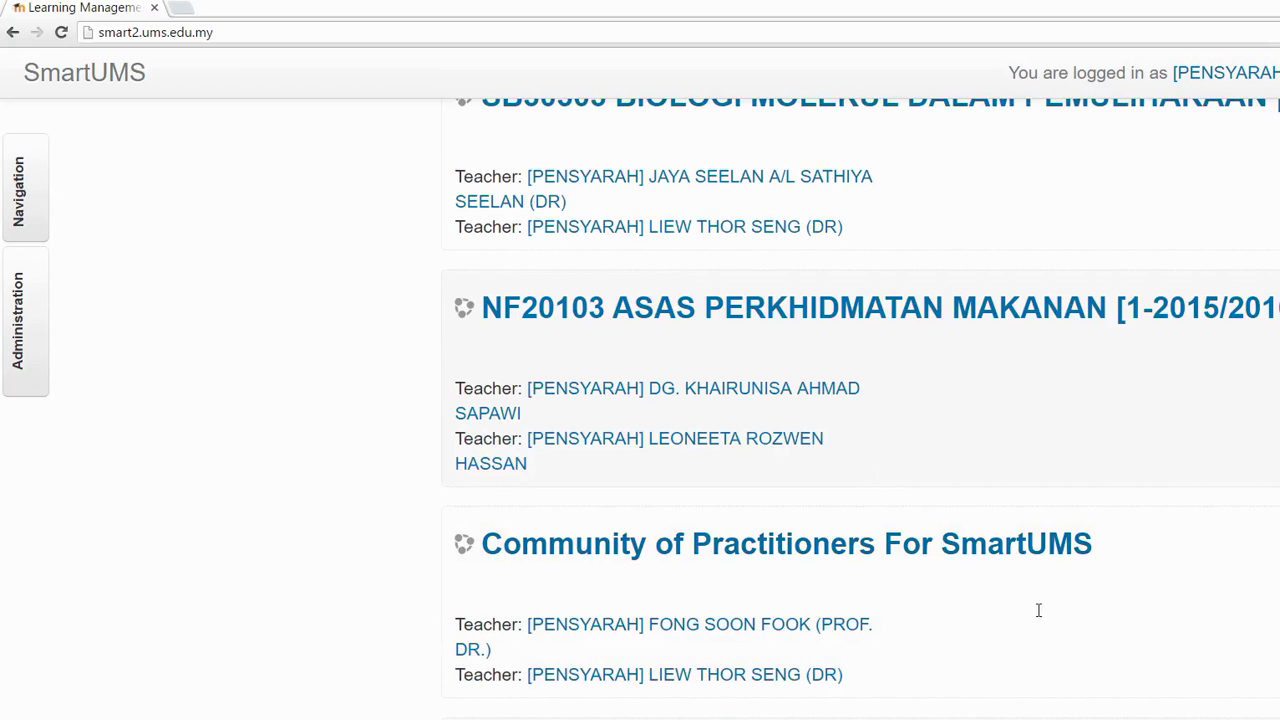
From Messages, open the student's unread conversation and reply 'at DKP 12'
{"action": "left_click", "coordinate": [1064, 680]}
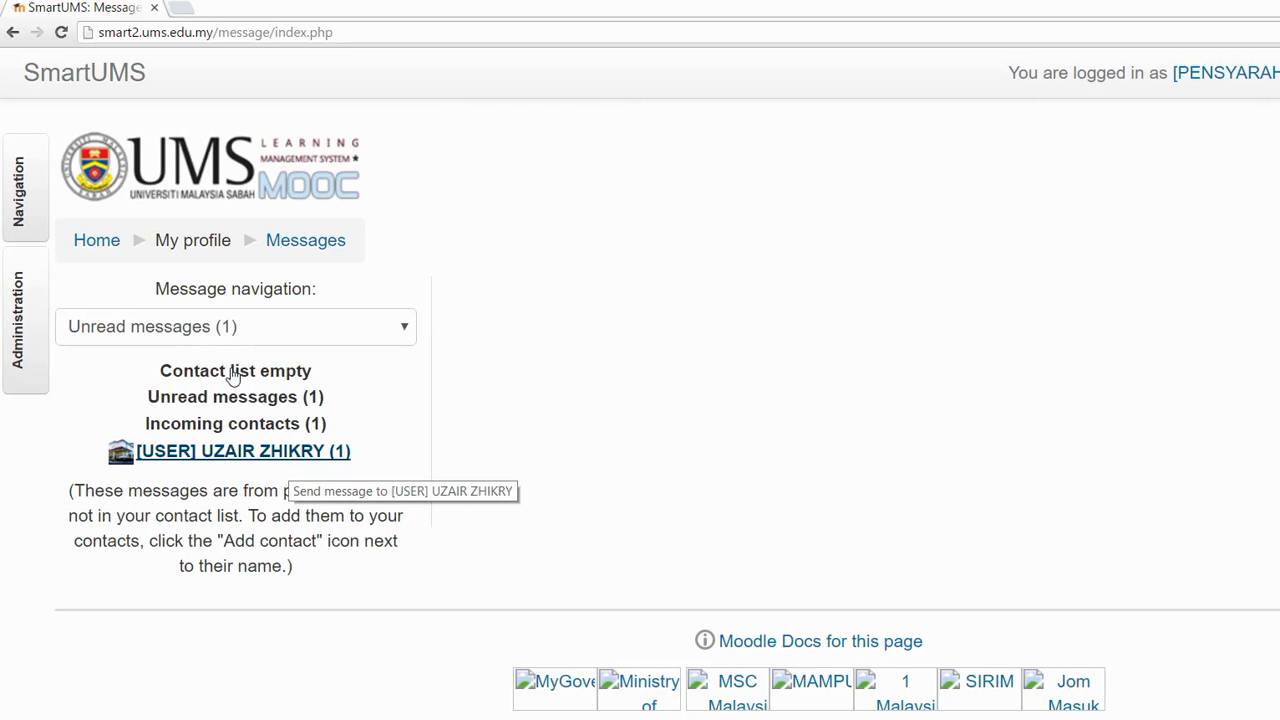
{"action": "left_click", "coordinate": [243, 451]}
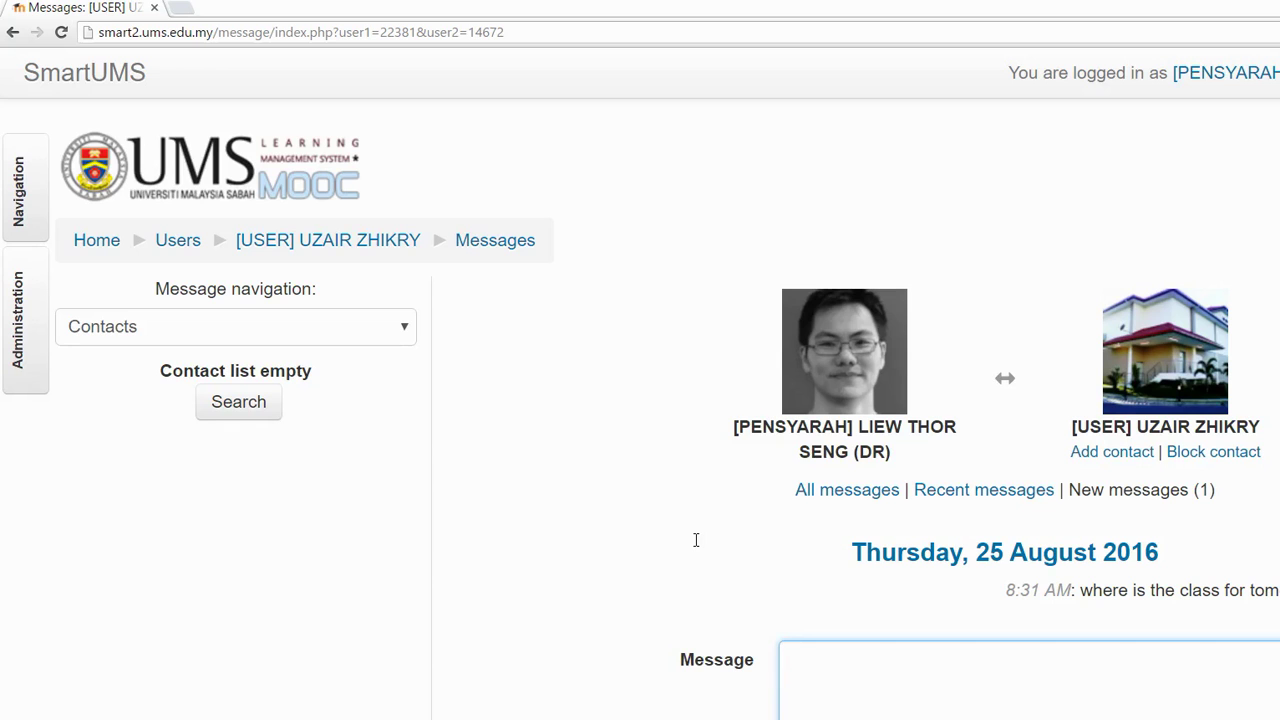
{"action": "type", "text": "at DKP 12"}
{"action": "key", "text": "Tab"}
{"action": "key", "text": "Return"}
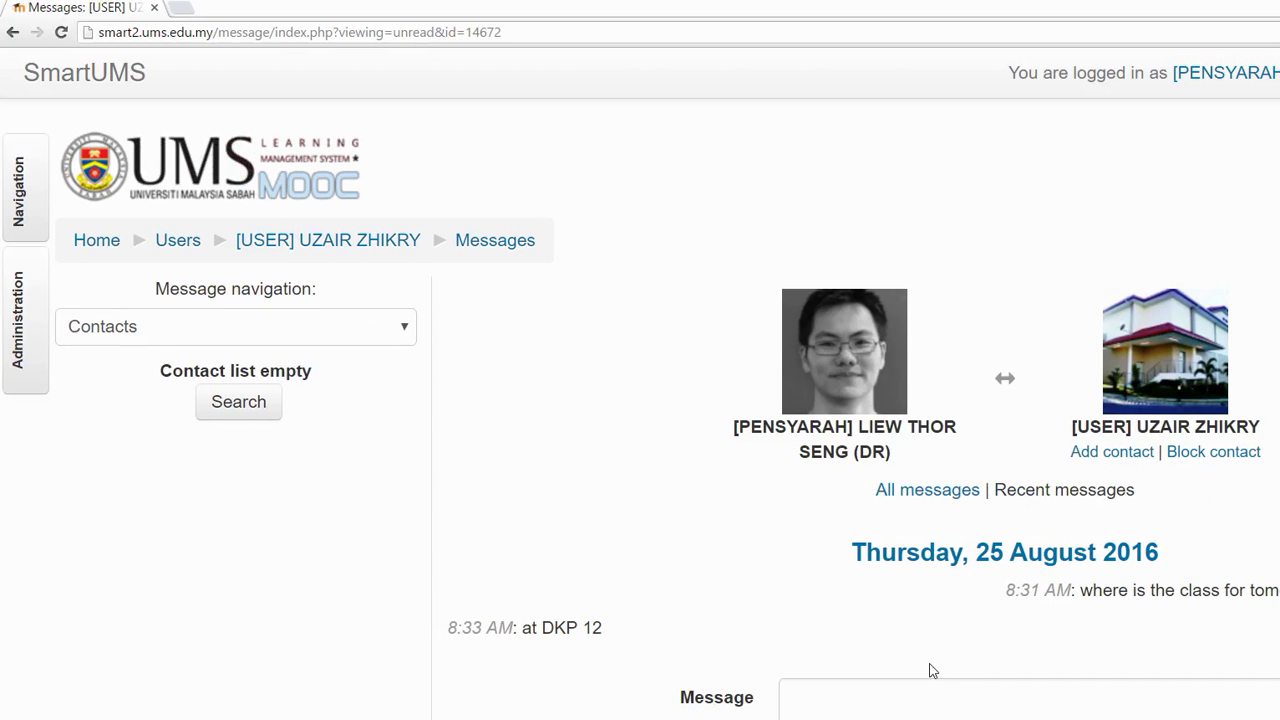
Return home via the UMS logo, scroll the course list, and open the Messages page
{"action": "left_click", "coordinate": [75, 197]}
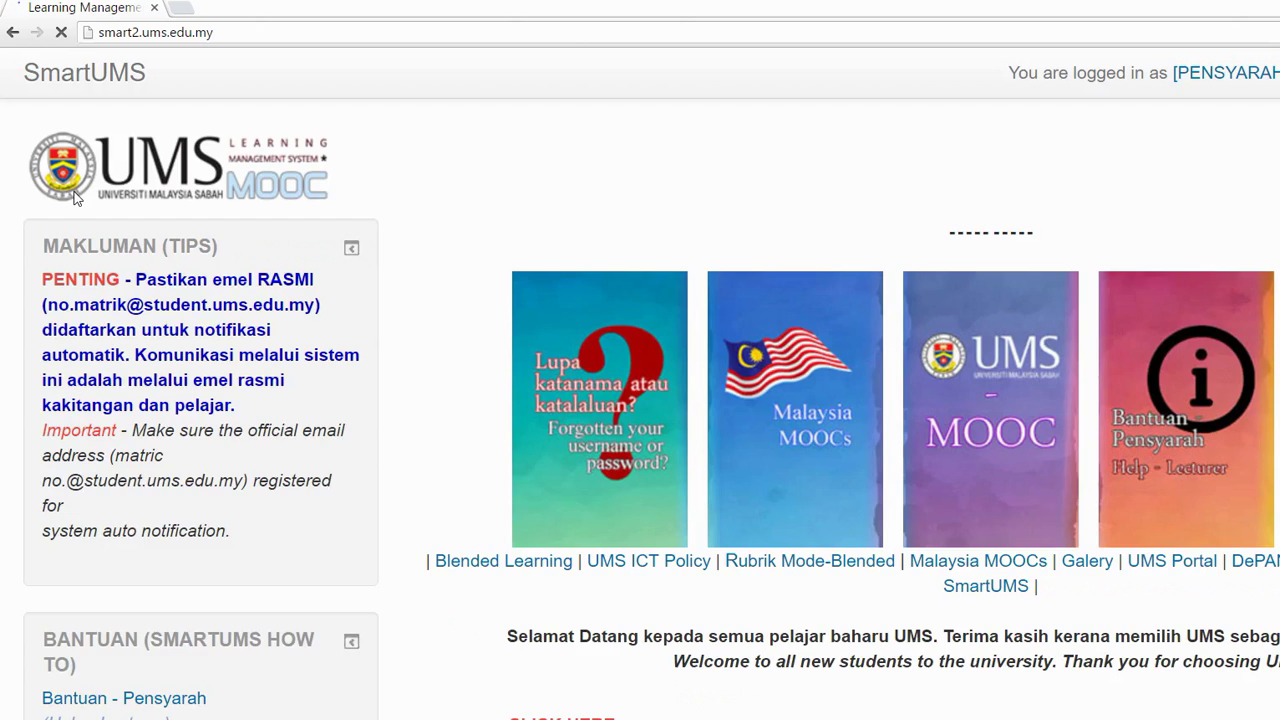
{"action": "scroll", "coordinate": [780, 434], "scroll_direction": "down", "scroll_amount": 15}
{"action": "scroll", "coordinate": [780, 430], "scroll_direction": "down", "scroll_amount": 5}
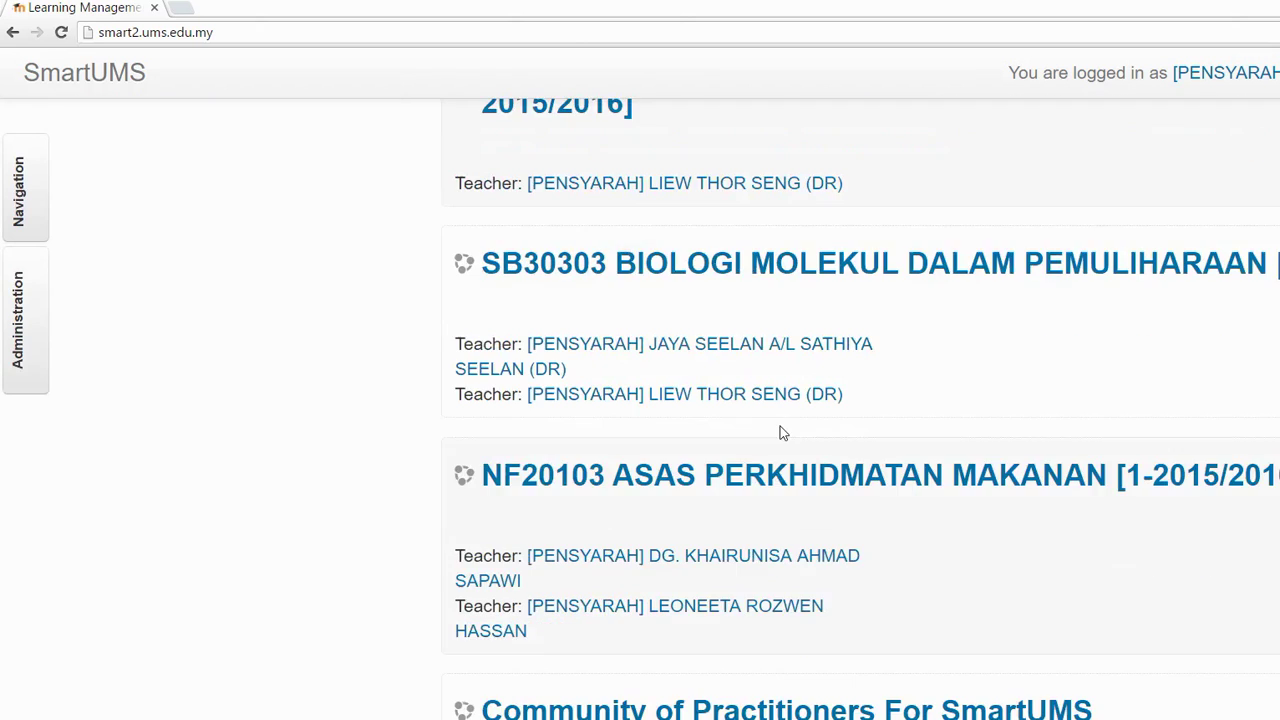
{"action": "scroll", "coordinate": [780, 426], "scroll_direction": "down", "scroll_amount": 4}
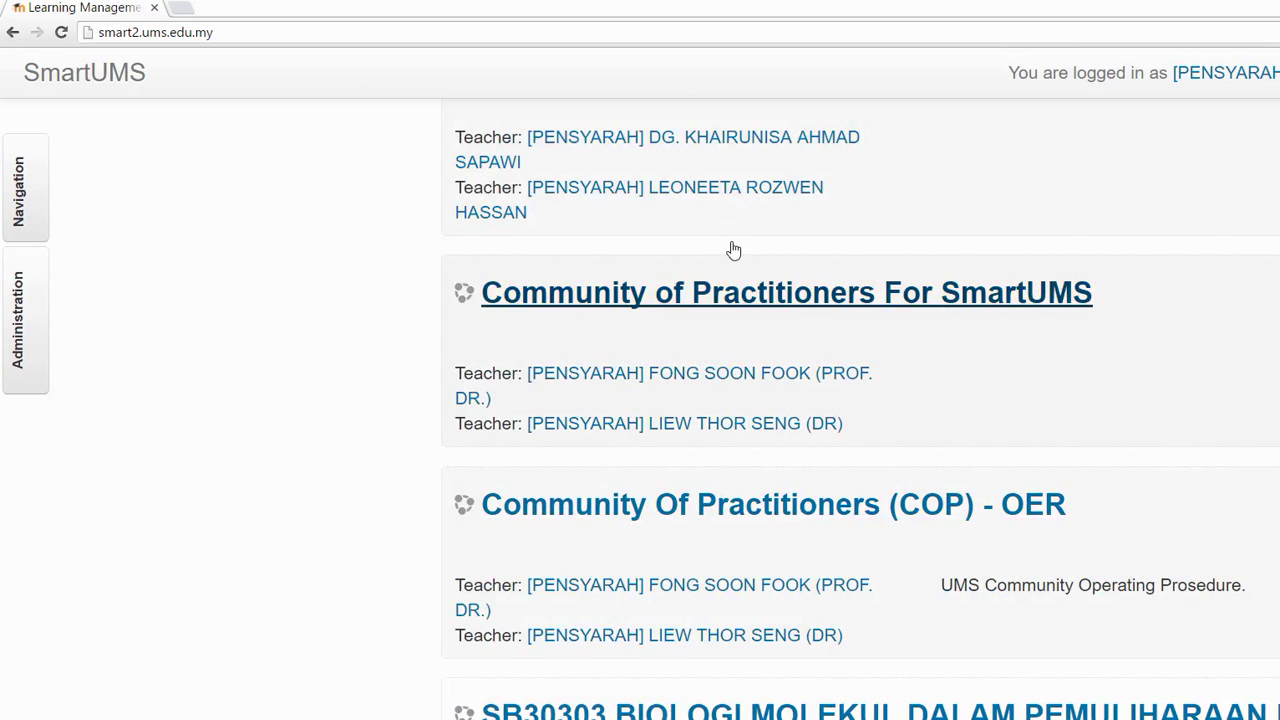
{"action": "left_click", "coordinate": [733, 248]}
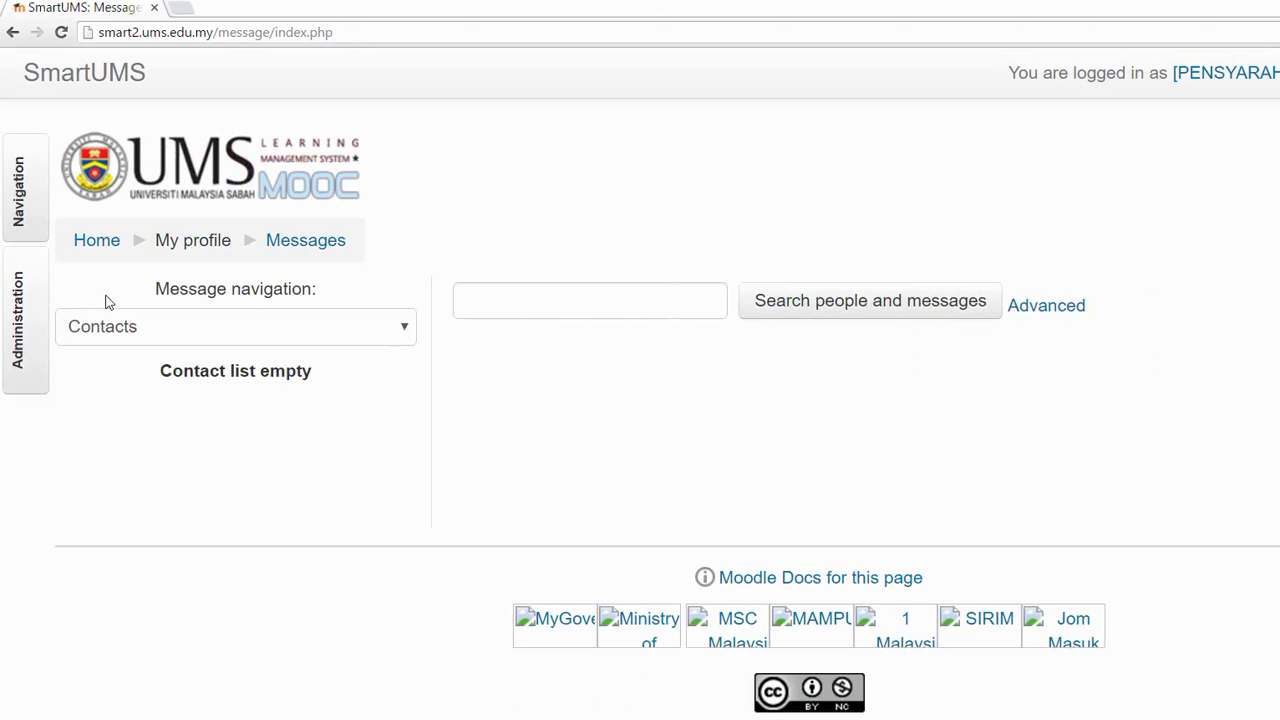
Switch to Recent conversations and reopen the student's conversation showing the 'at DKP 12' reply
{"action": "left_click", "coordinate": [265, 265]}
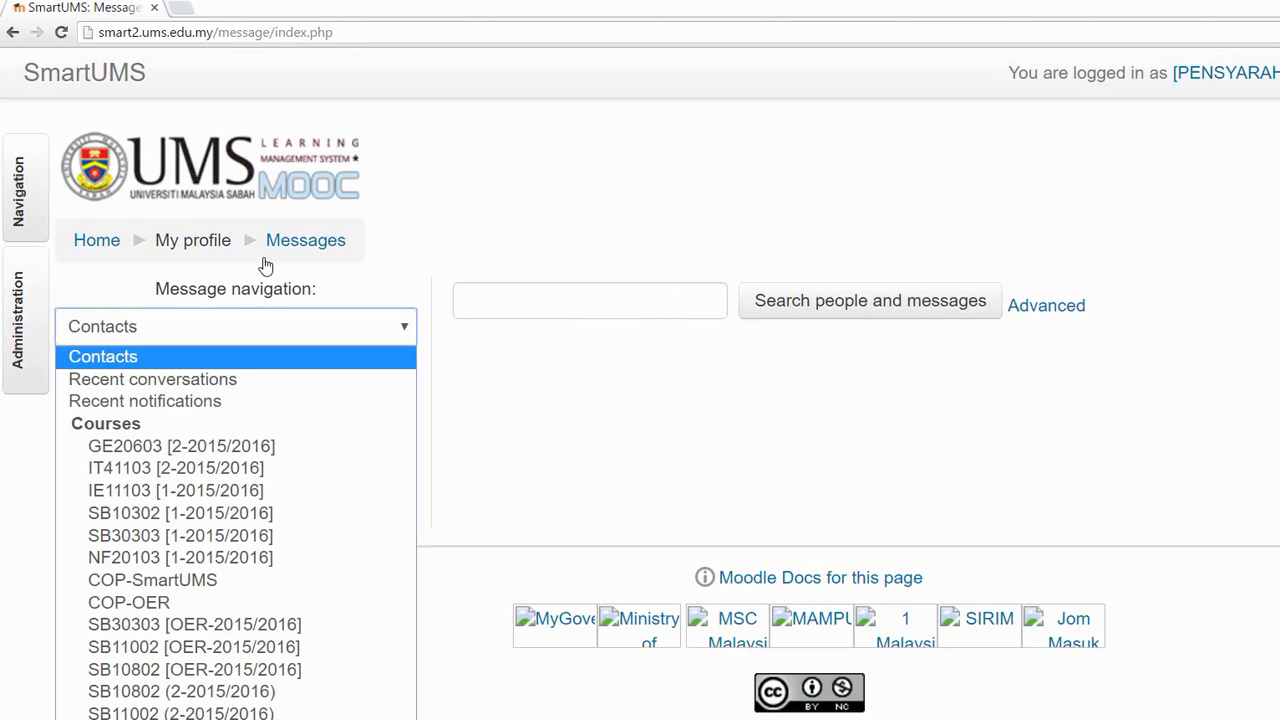
{"action": "key", "text": "Down"}
{"action": "key", "text": "Down"}
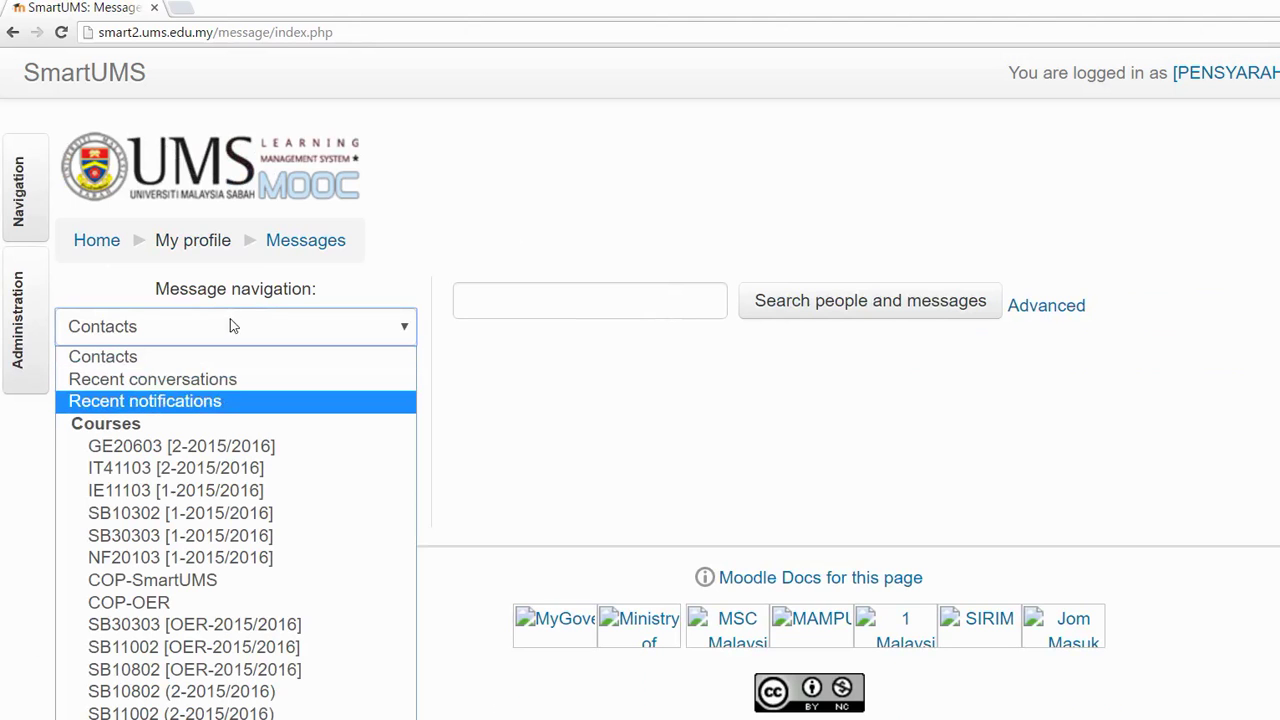
{"action": "key", "text": "Up"}
{"action": "key", "text": "Return"}
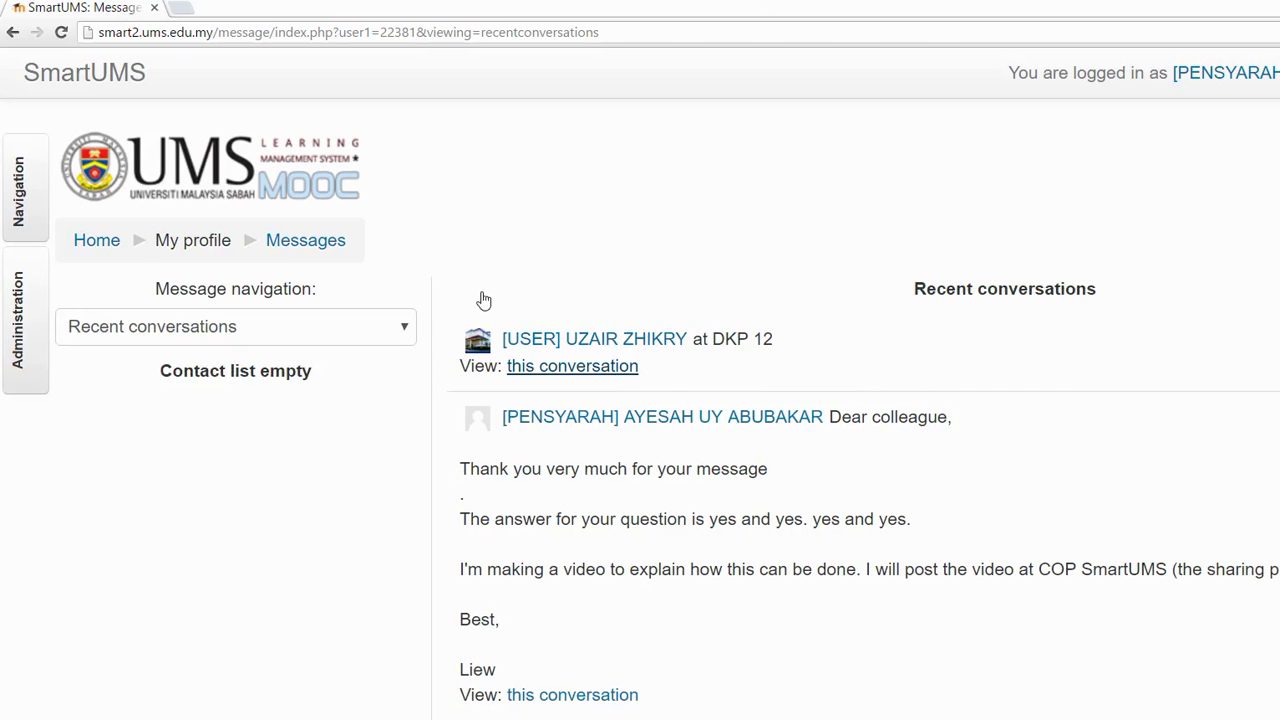
{"action": "key", "text": "F5"}
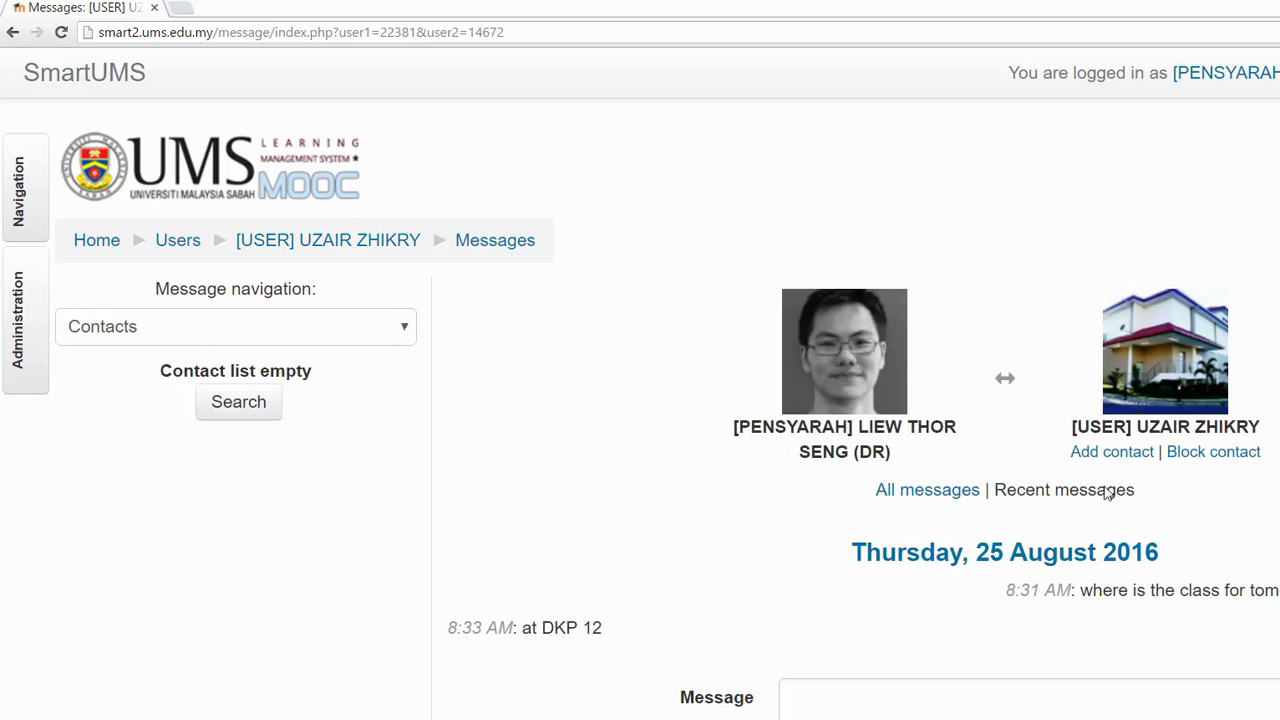
{"action": "scroll", "coordinate": [1135, 405], "scroll_direction": "down", "scroll_amount": 3}
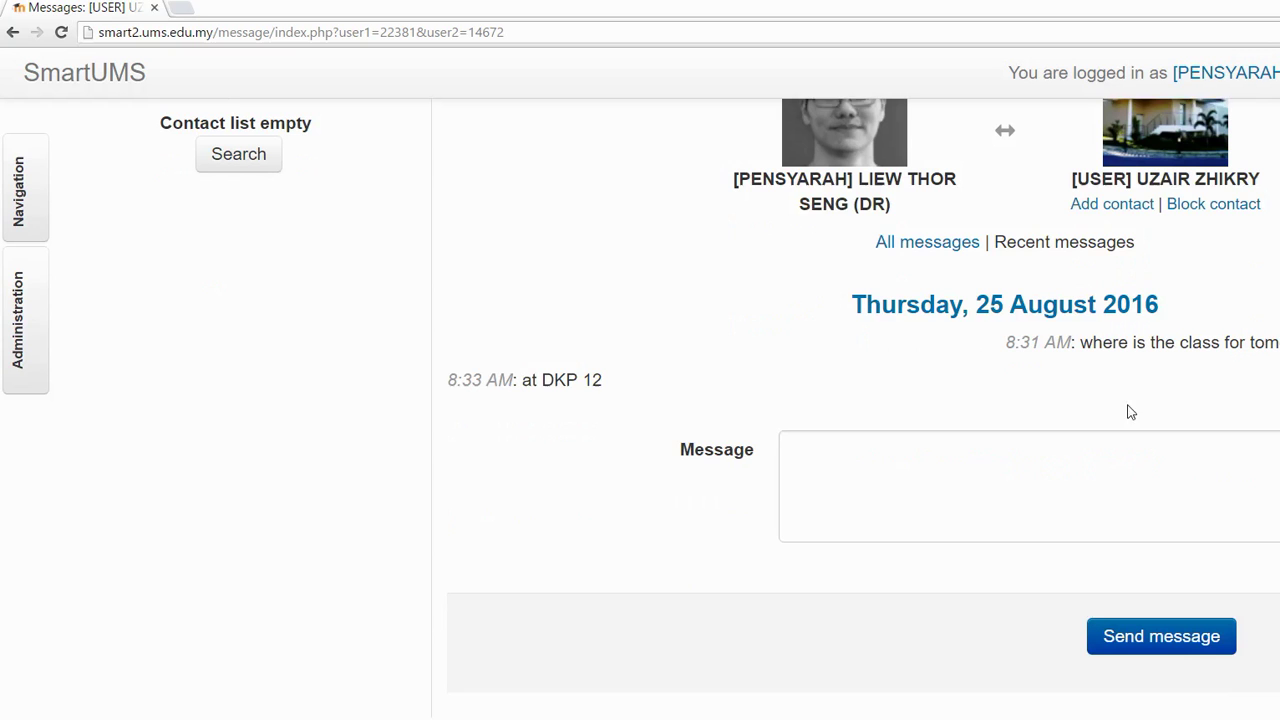